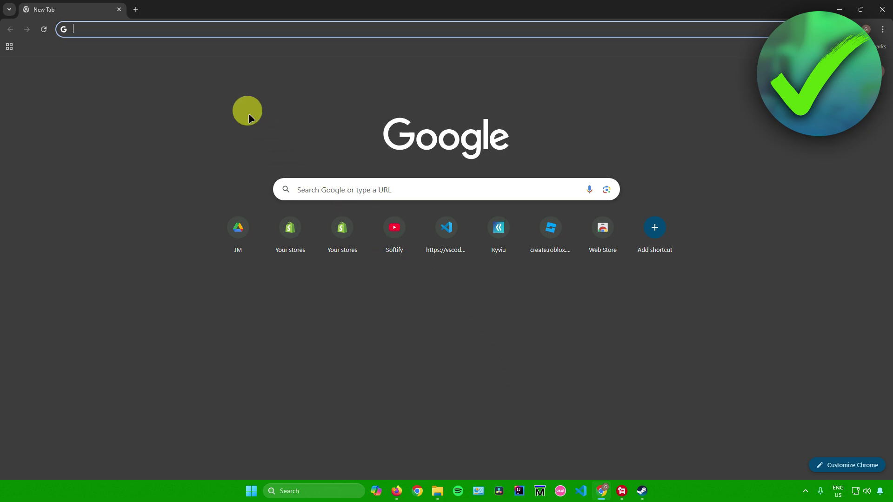
Step: Search Google for 'oanda sign up' from the Chrome address bar
left_click(154, 29)
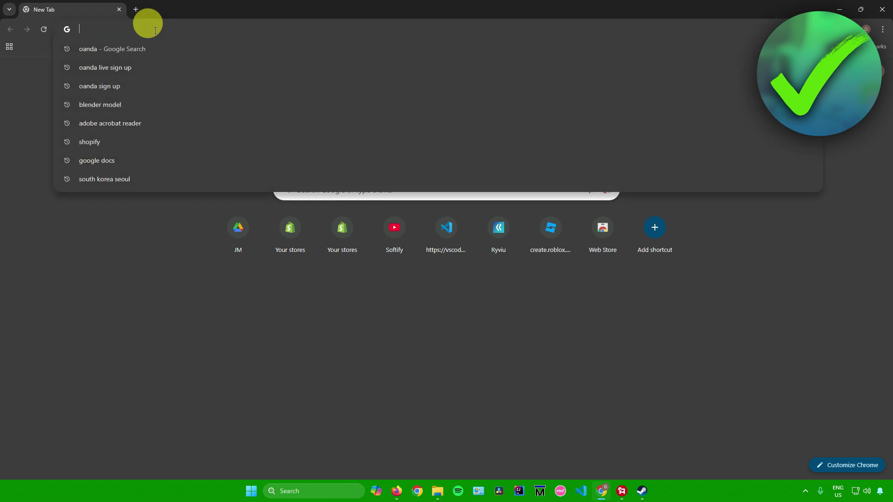
type("oanda")
key("Right")
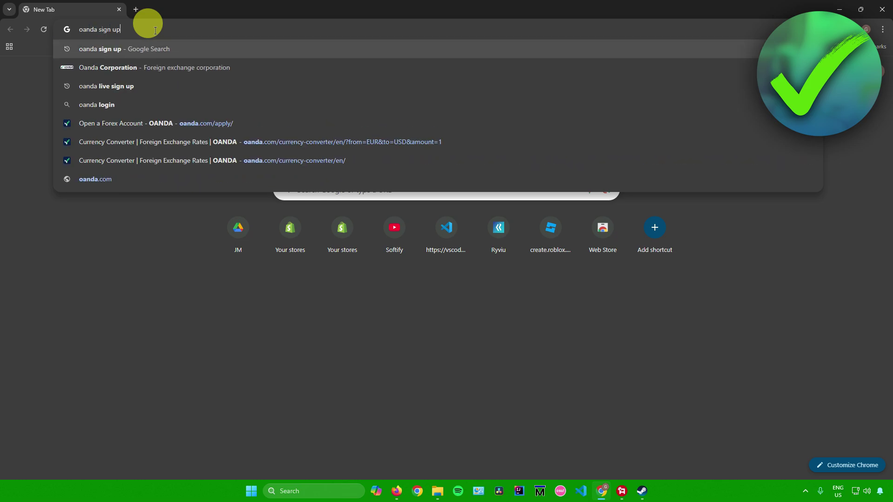
key("Return")
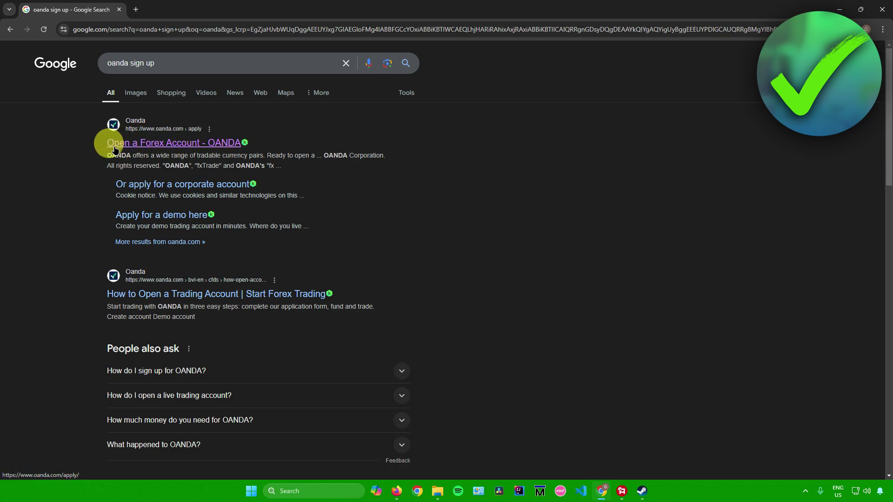
Step: Open the OANDA result, answer Yes to living in the Philippines, and continue
left_click(172, 147)
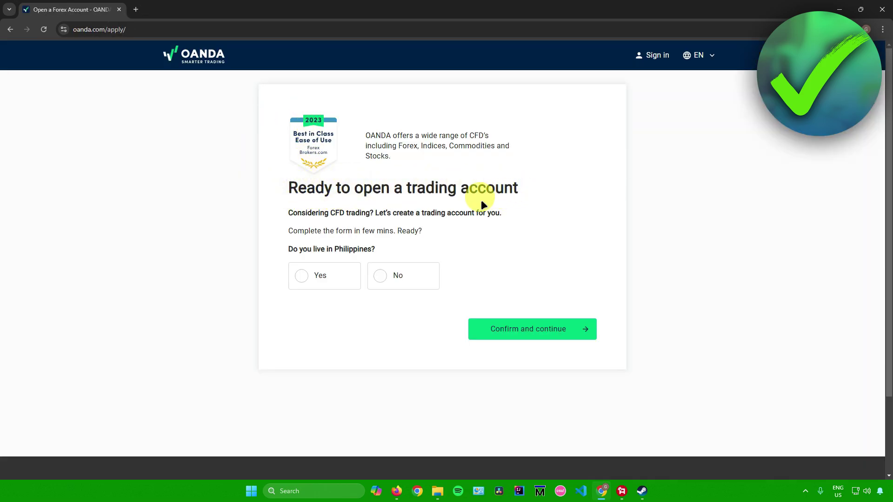
left_click_drag(292, 250, 375, 250)
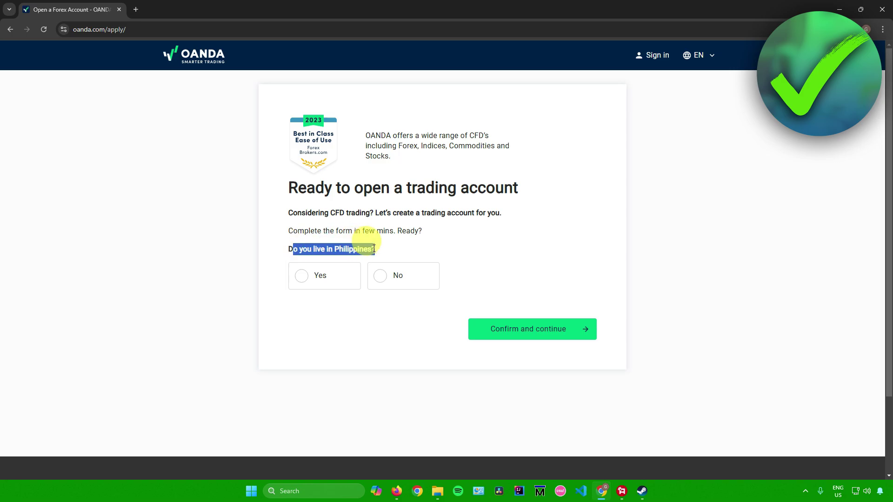
left_click(318, 276)
left_click(524, 329)
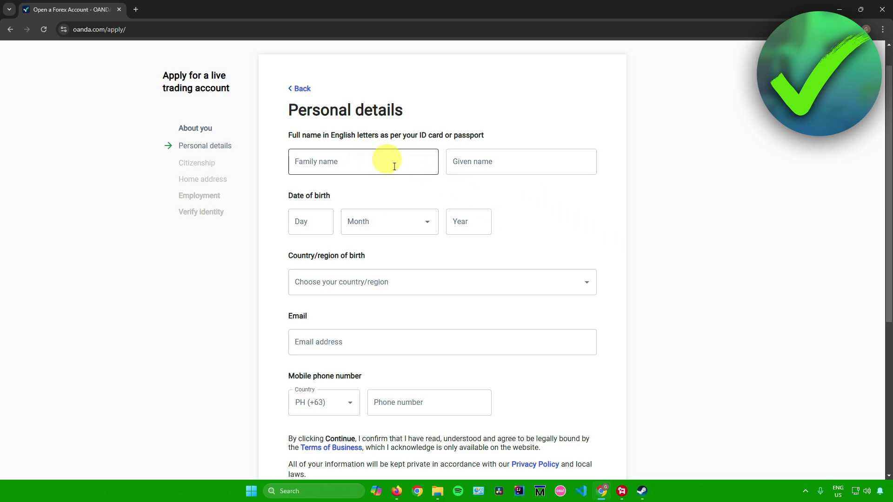
Step: Enter the family and given names and the birth date 4 January 1999
scroll(453, 202, "down", 3)
scroll(451, 200, "up", 4)
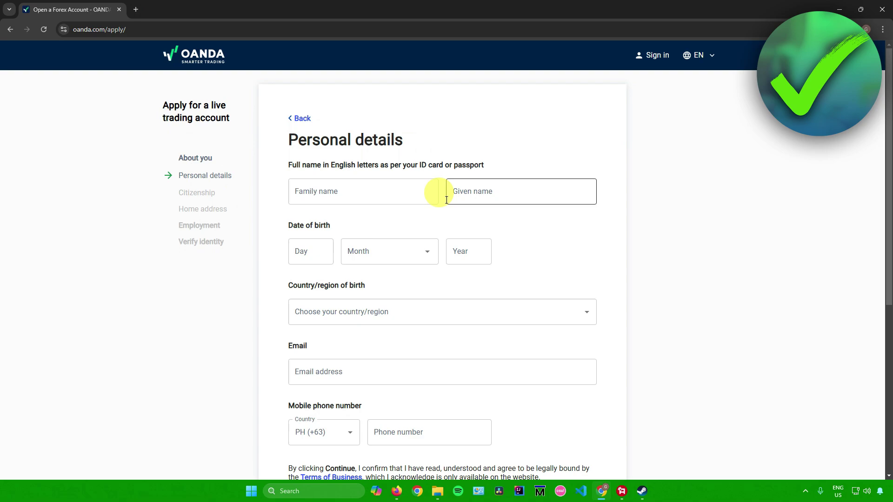
left_click(410, 197)
type("Doe")
left_click(484, 196)
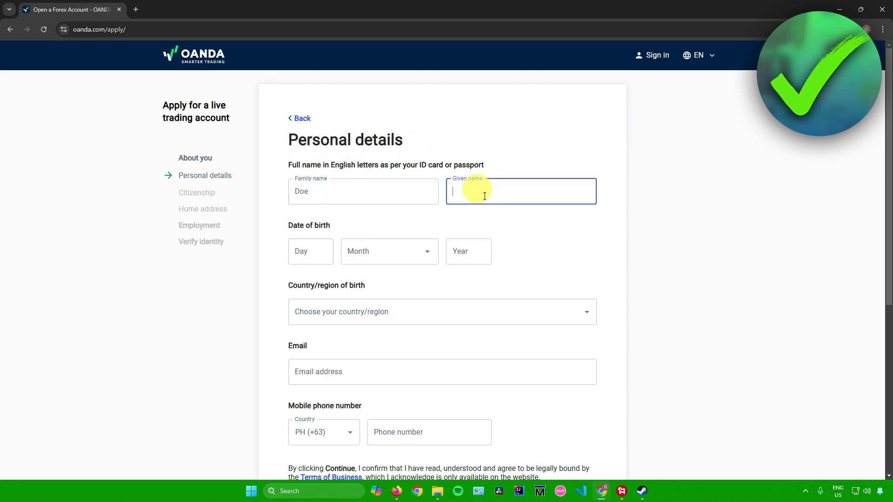
type("John")
left_click(300, 249)
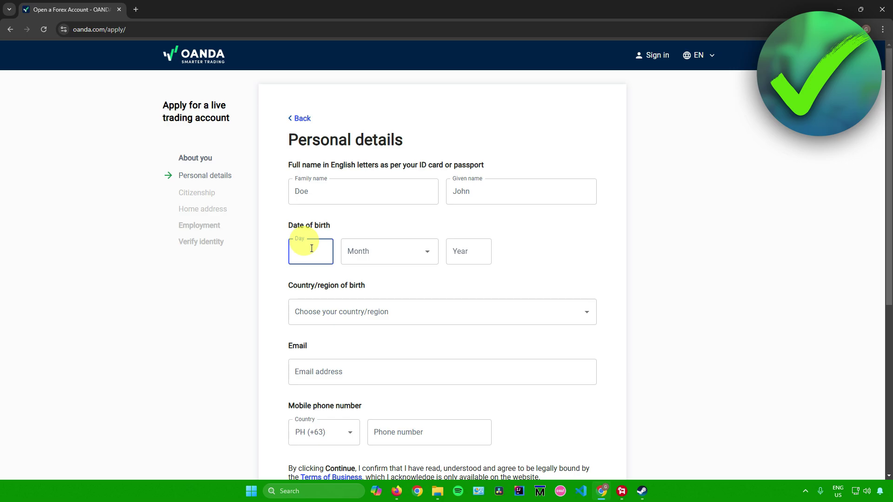
type("4")
left_click(393, 259)
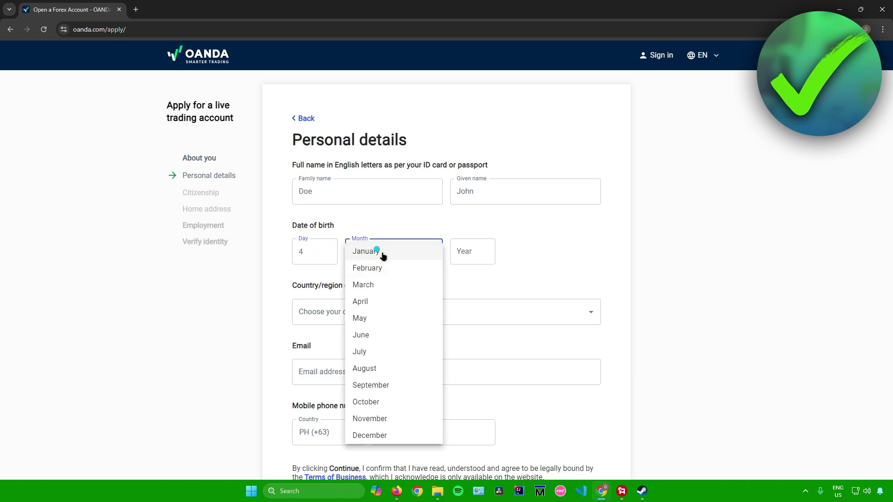
left_click(370, 251)
left_click(468, 250)
type("1999")
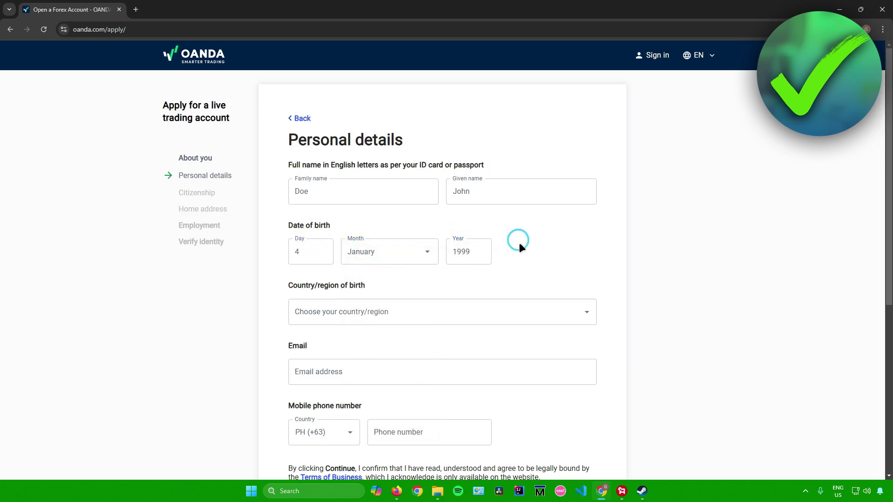
Step: Set the birth country to Philippines, add the email and mobile number, and submit
scroll(522, 241, "down", 2)
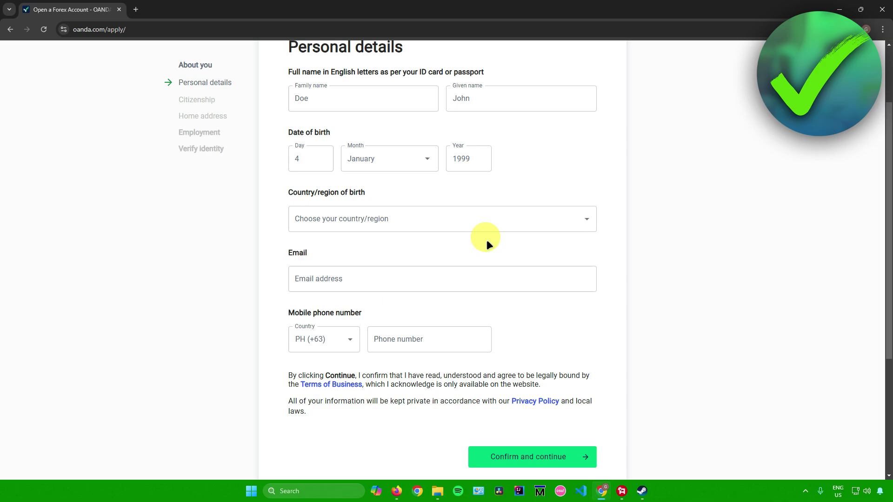
left_click(335, 216)
left_click(367, 243)
scroll(405, 225, "down", 1)
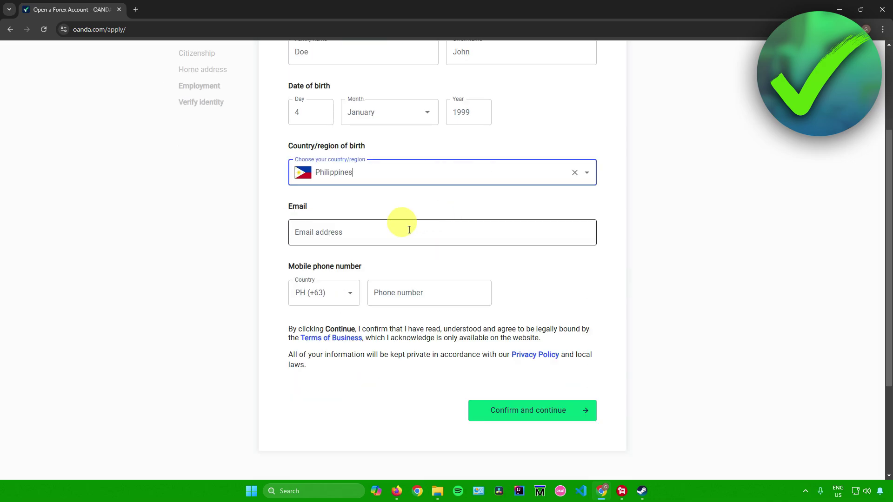
left_click(342, 234)
left_click(399, 270)
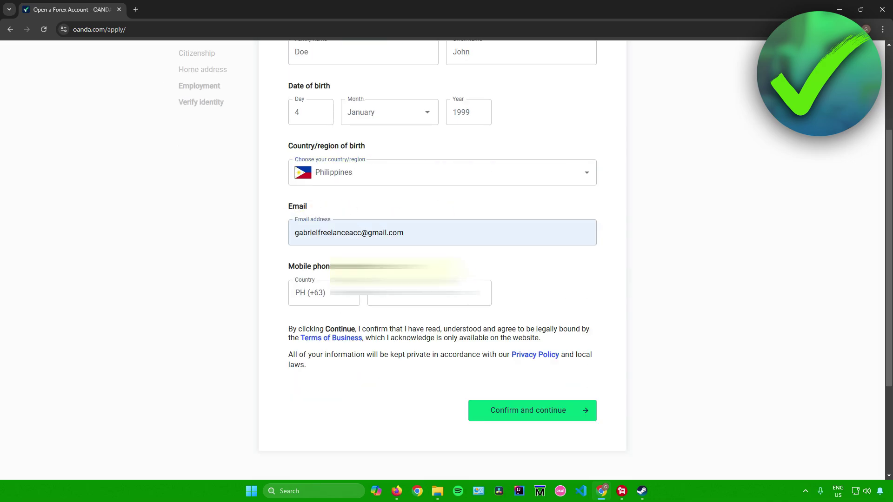
scroll(390, 271, "down", 1)
left_click(395, 246)
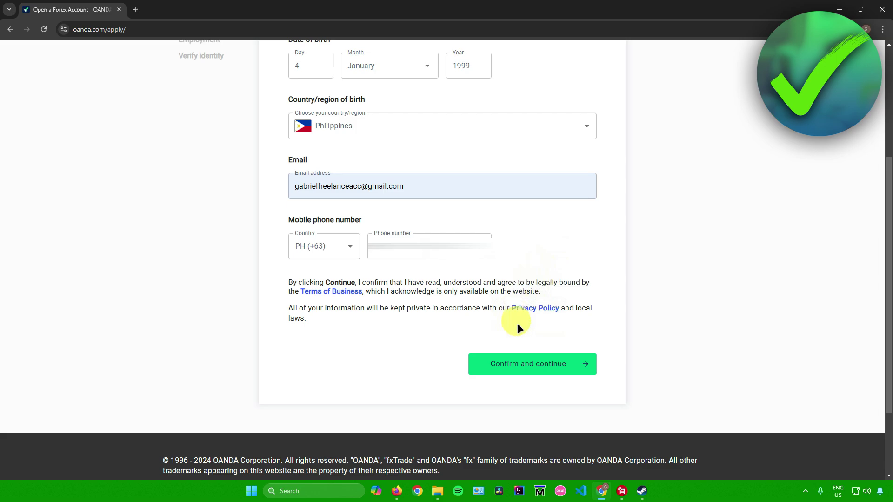
left_click(534, 365)
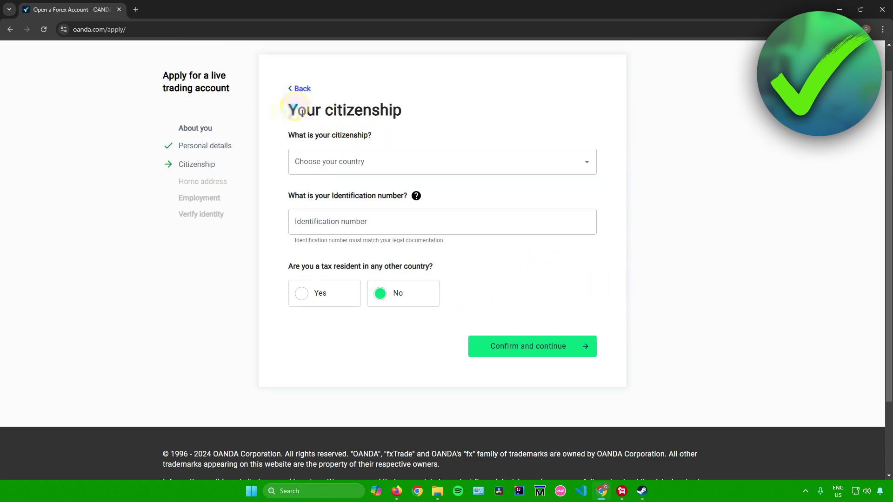
Step: Set the citizenship country to Philippines
left_click_drag(298, 110, 380, 112)
left_click_drag(294, 135, 375, 146)
left_click(375, 157)
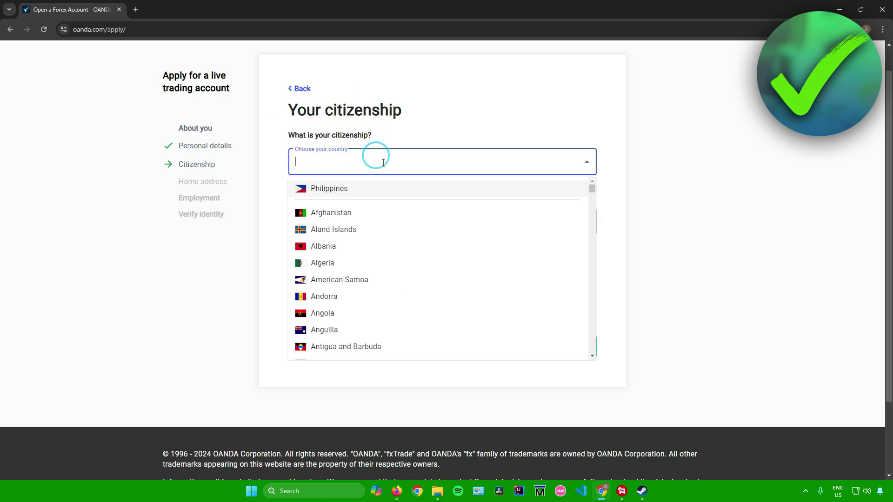
left_click(379, 186)
Step: Enter the identification number, keep other tax residency as No, and submit
left_click_drag(288, 196, 392, 196)
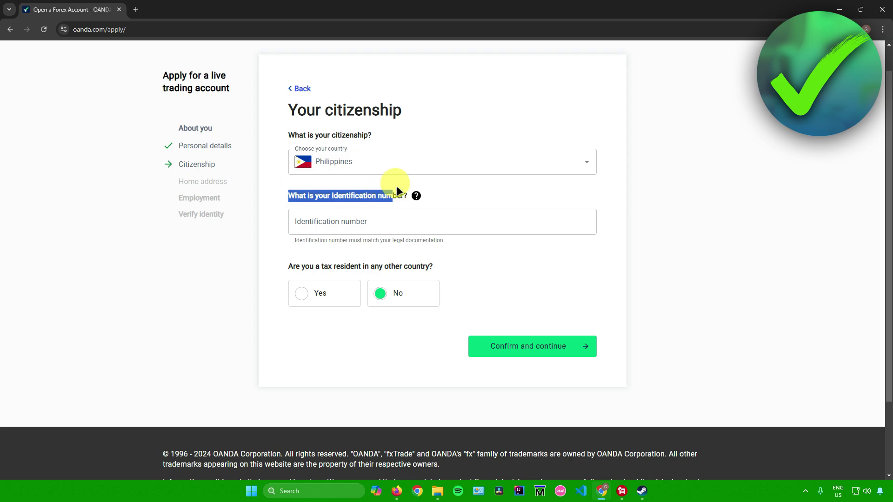
mouse_move(417, 197)
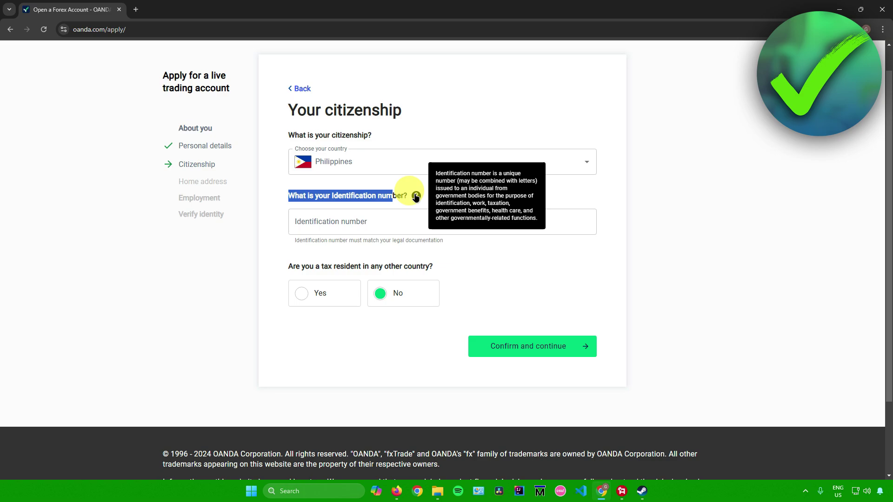
left_click(352, 214)
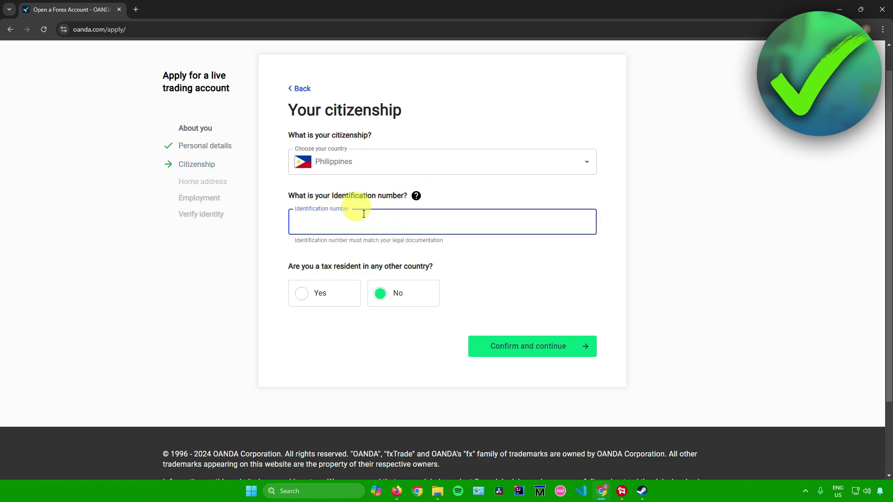
left_click(521, 257)
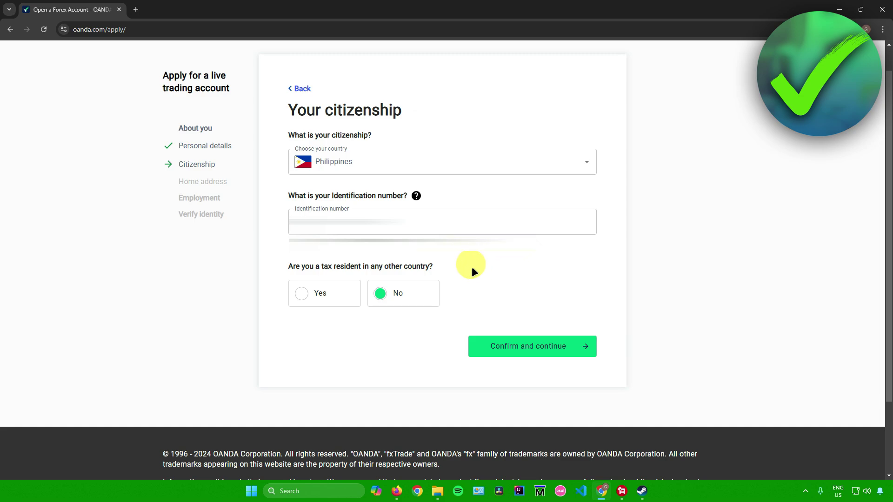
left_click_drag(288, 266, 422, 268)
left_click(423, 269)
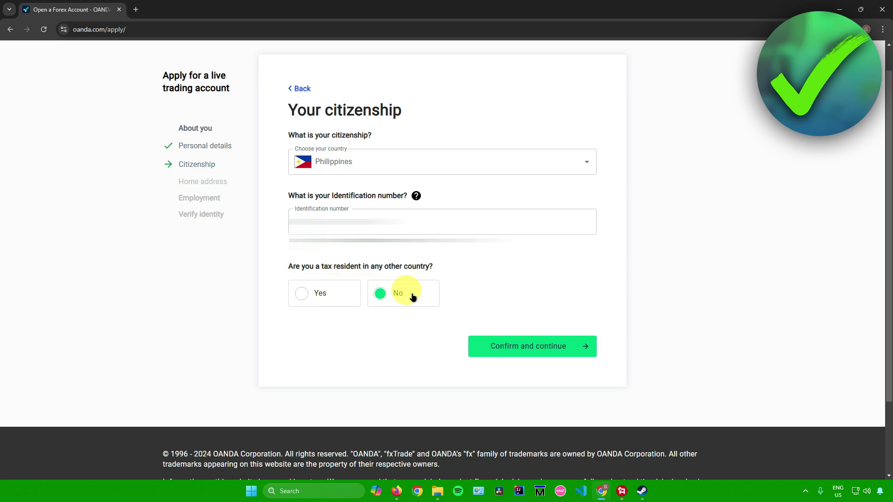
left_click(553, 346)
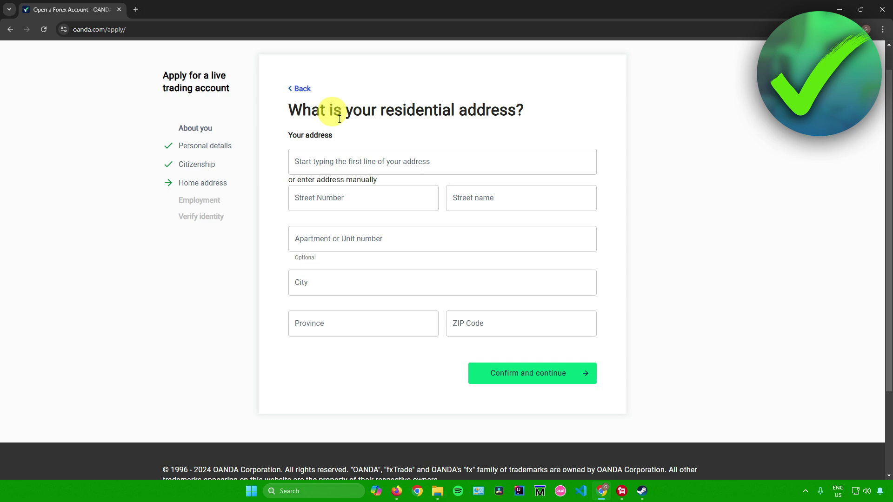
Step: Enter the street number, street name, city, province and ZIP code, then submit
left_click_drag(288, 110, 551, 119)
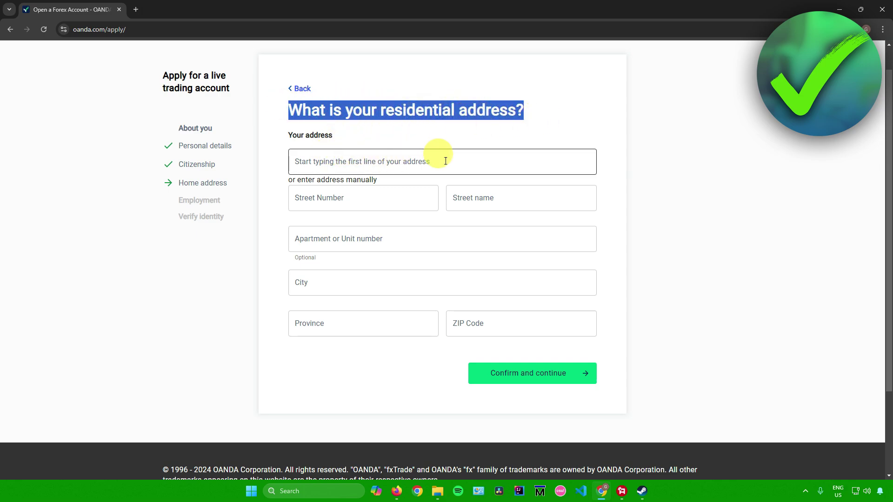
left_click(363, 200)
left_click(465, 197)
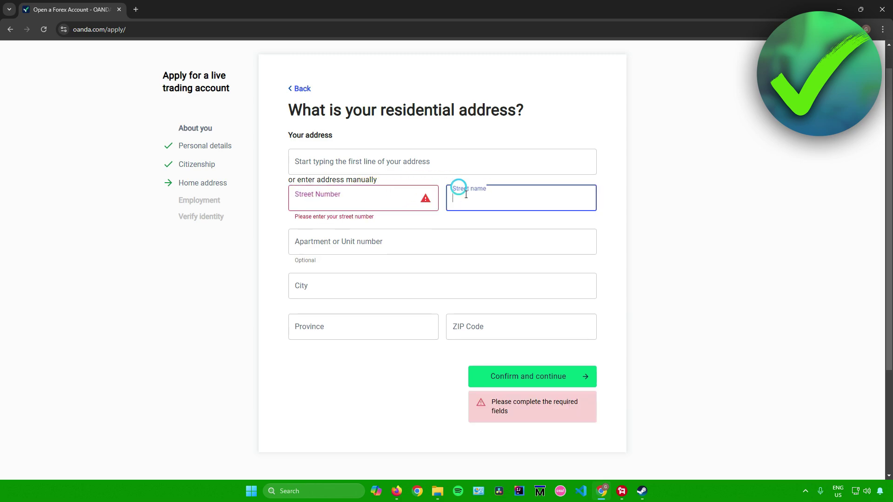
left_click(364, 245)
left_click(315, 280)
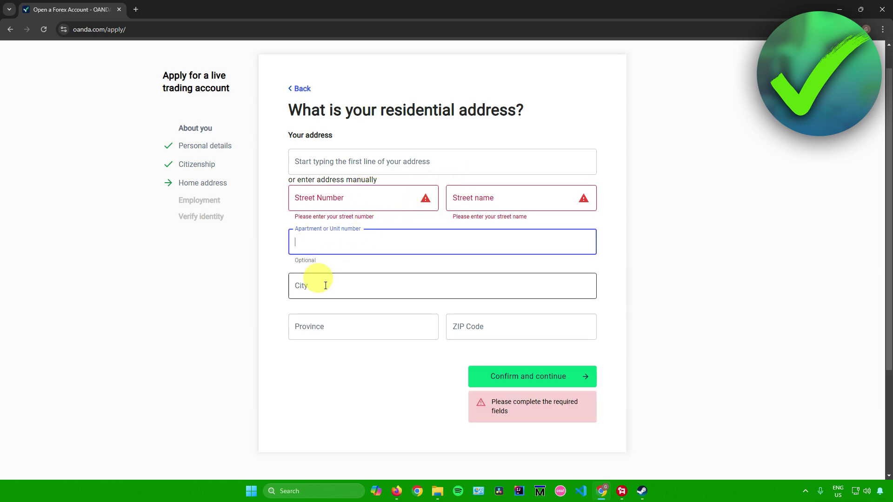
left_click(367, 202)
left_click(626, 255)
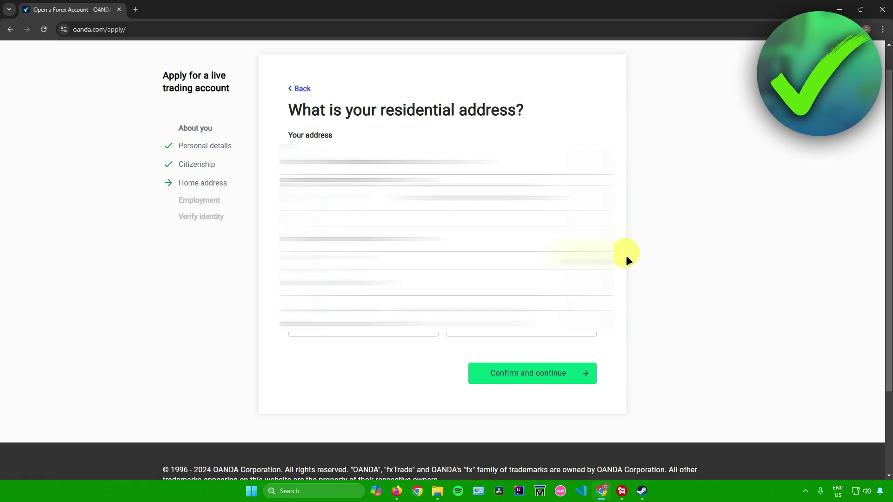
left_click(548, 372)
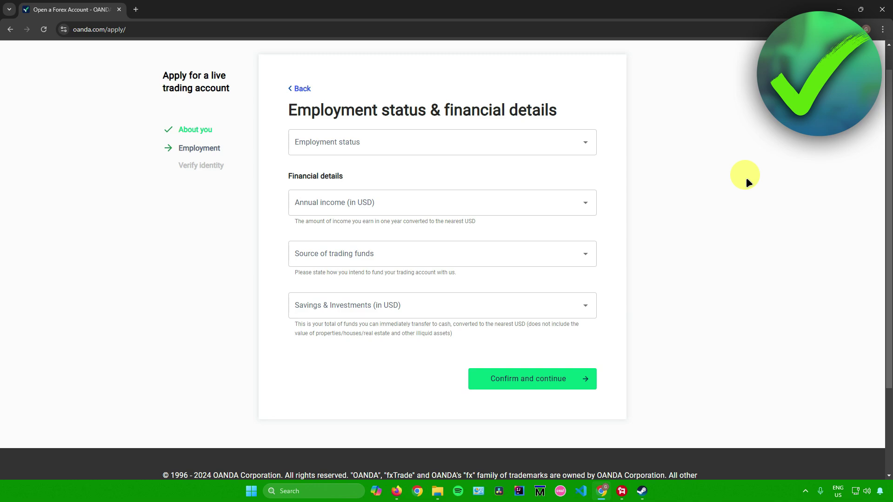
Step: Set employment status to Student and annual income to $10,000 or less
left_click(376, 141)
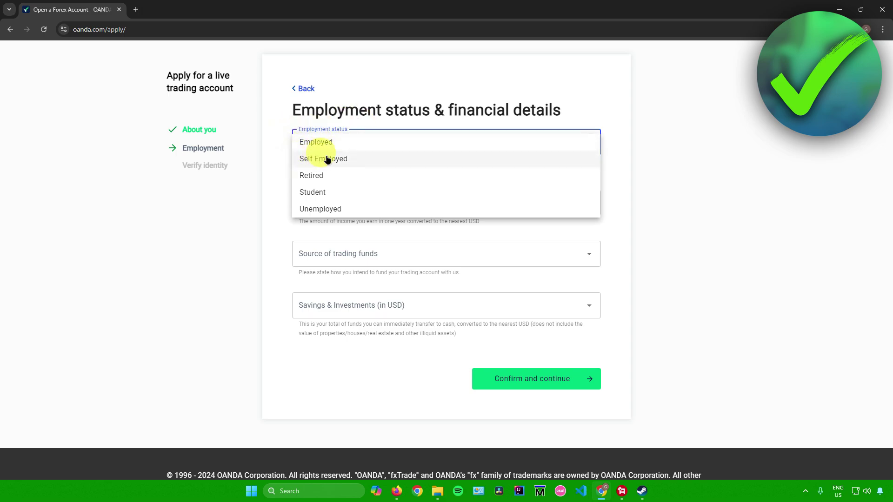
left_click(327, 194)
left_click(367, 199)
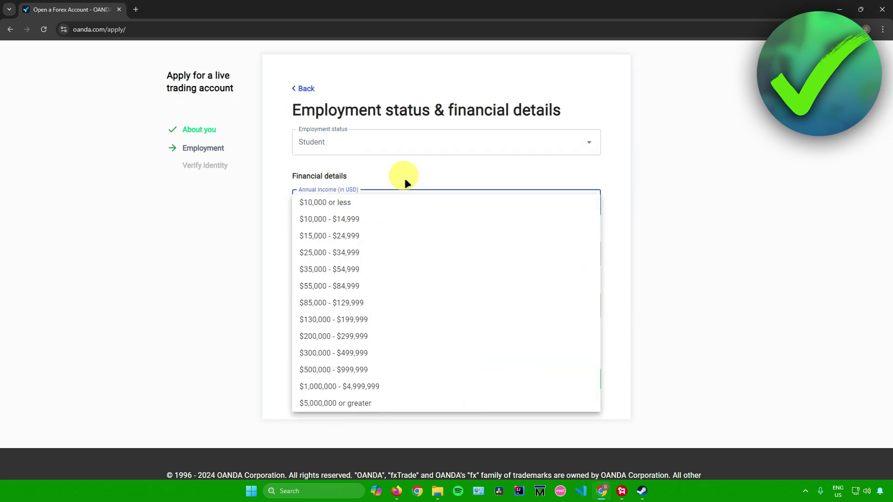
left_click(345, 202)
Step: Choose Savings, Investments, Pension as fund source and $10,000 or less savings, then submit
scroll(344, 197, "down", 2)
left_click(349, 194)
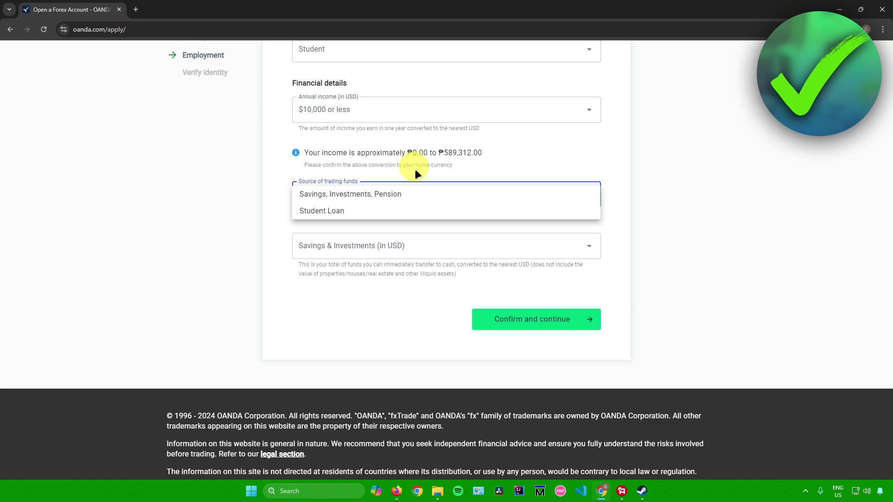
left_click(367, 194)
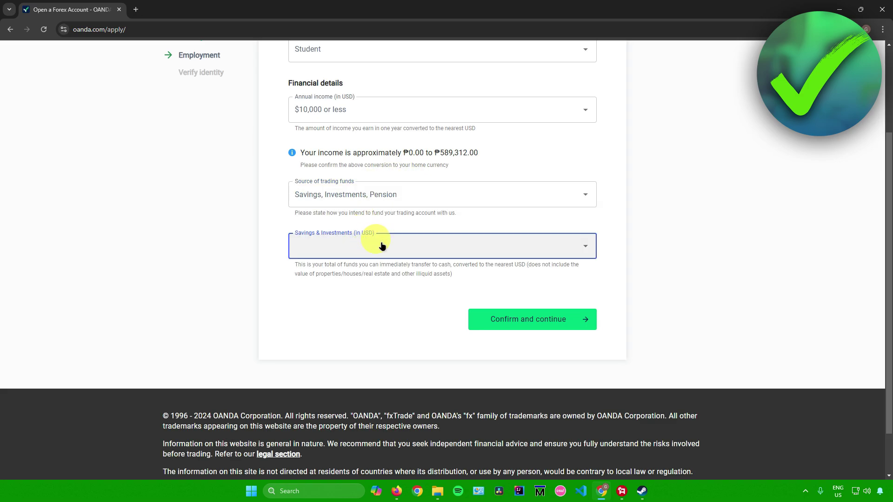
left_click(381, 245)
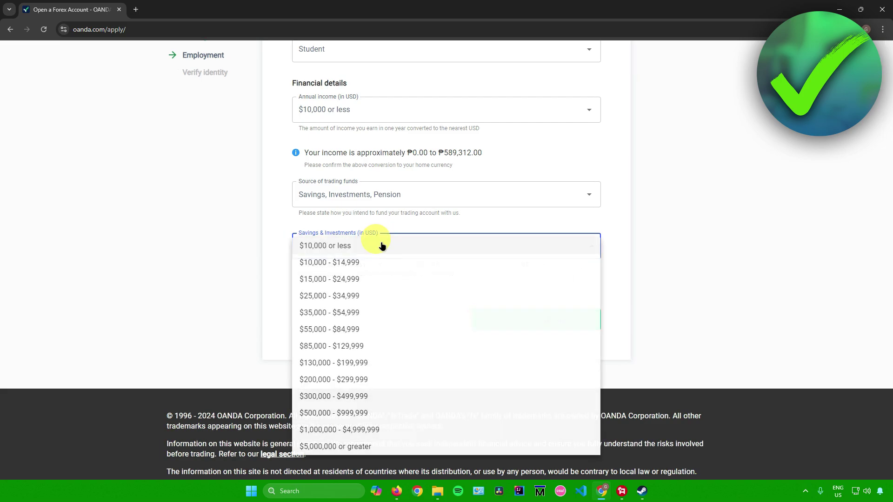
left_click(339, 248)
scroll(343, 239, "up", 3)
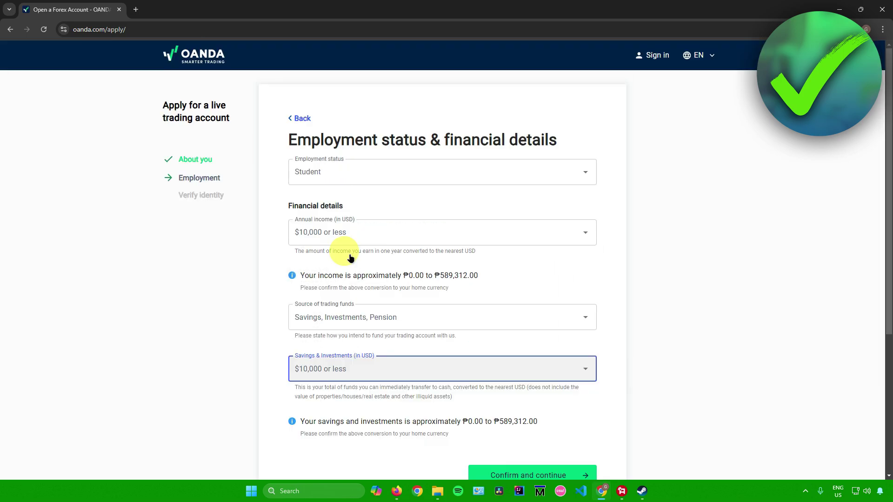
scroll(410, 270, "down", 2)
left_click(532, 381)
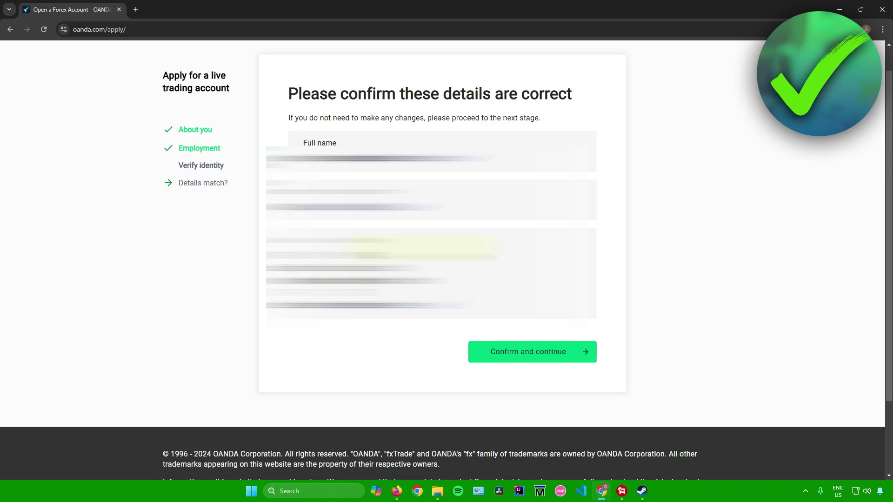
Step: Confirm the summarised details are correct and submit the application
left_click(515, 351)
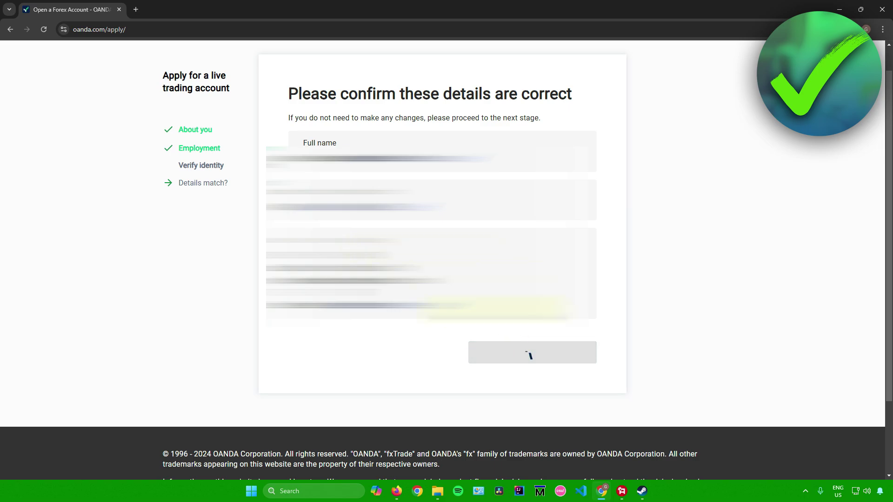